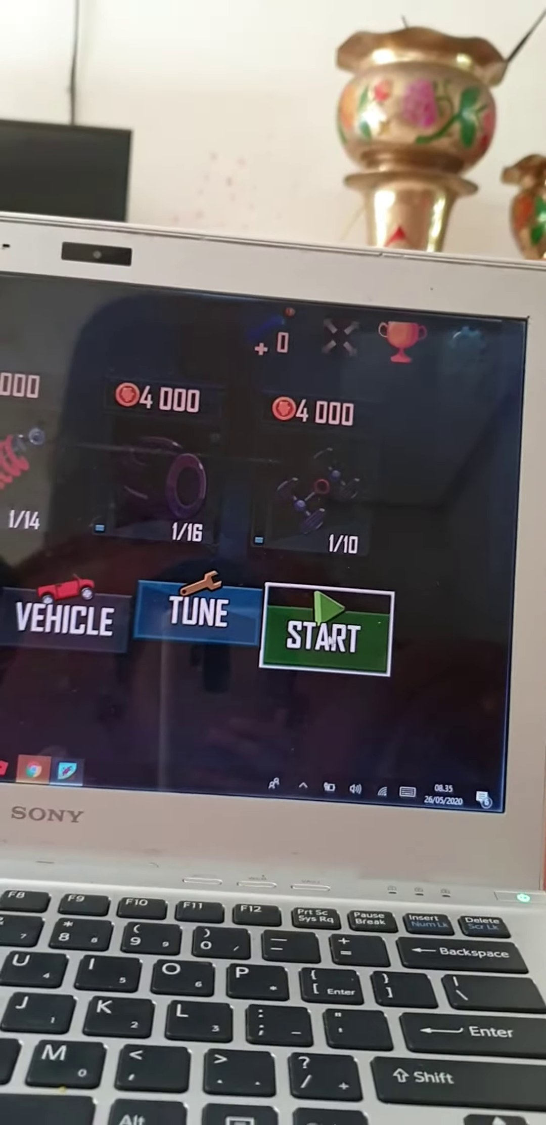
Start a fresh run at 0 m with the upgraded red car
{"action": "left_click", "coordinate": [338, 654]}
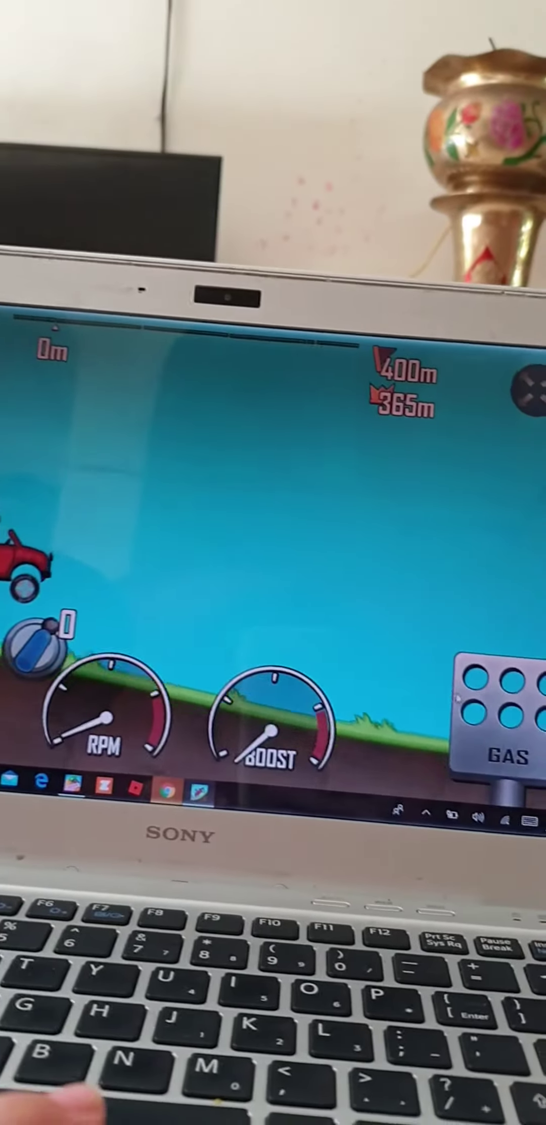